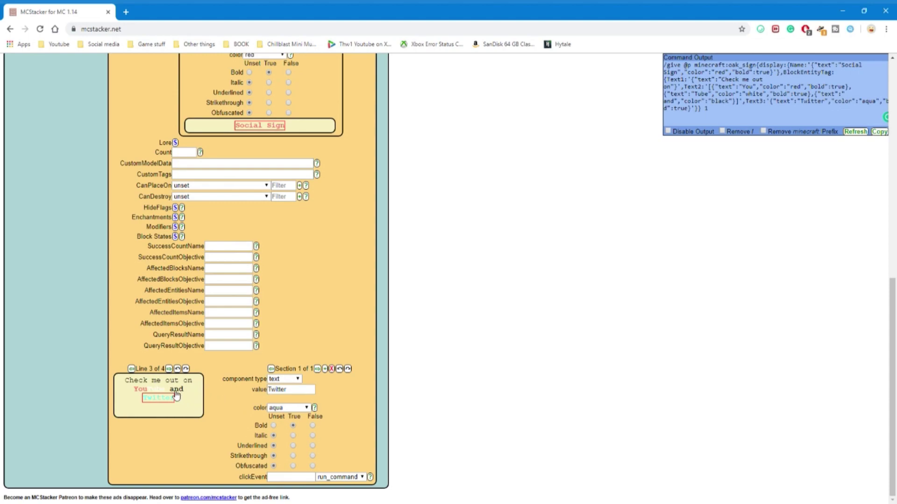
click(139, 389)
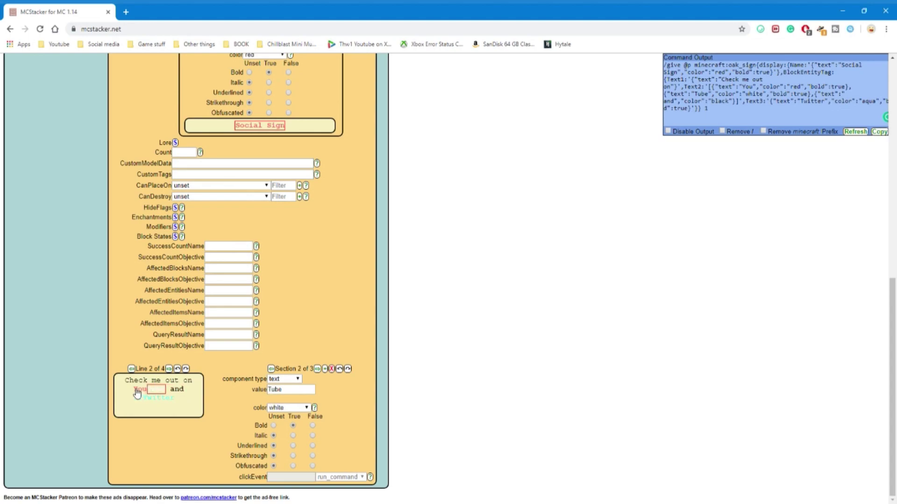
click(158, 390)
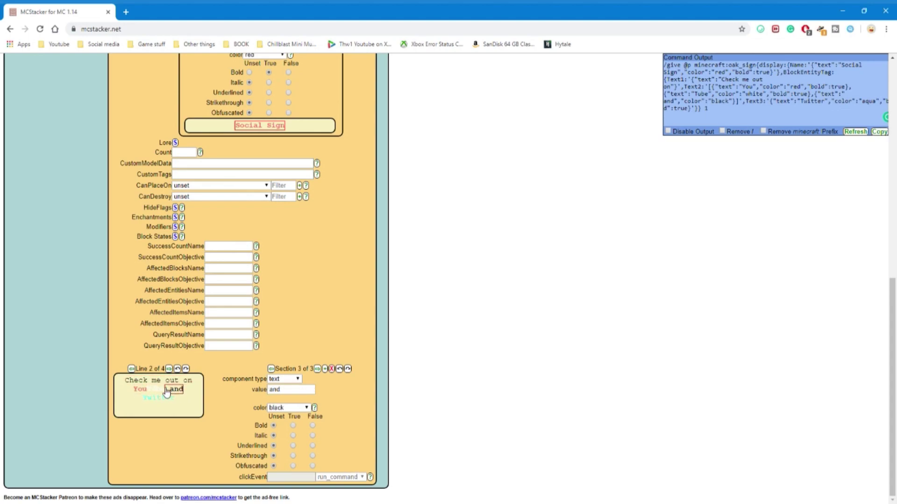
click(140, 389)
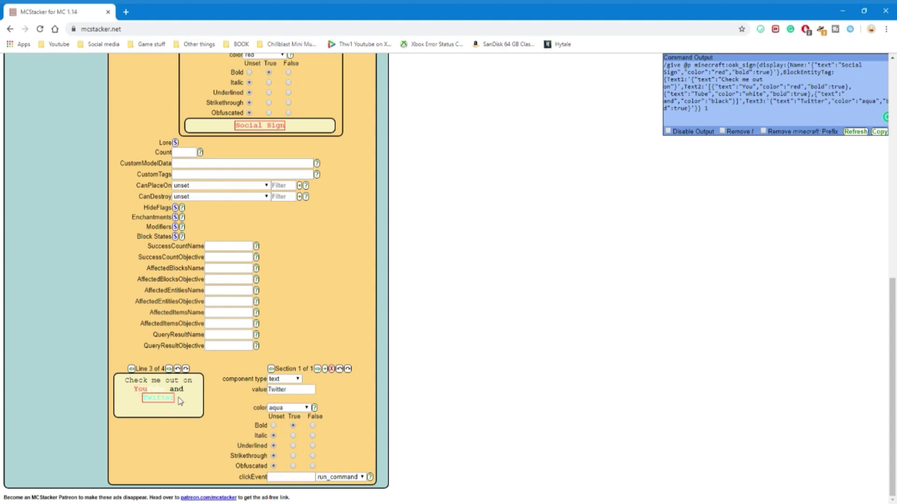
click(178, 391)
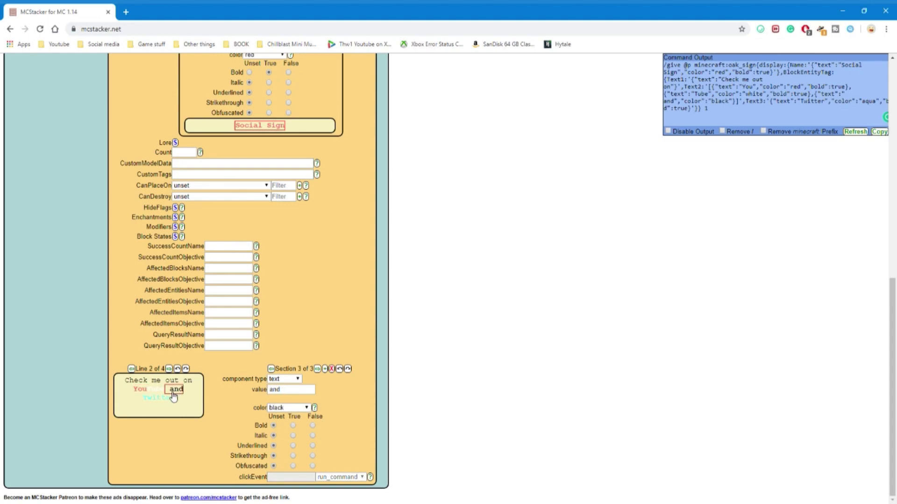
click(144, 381)
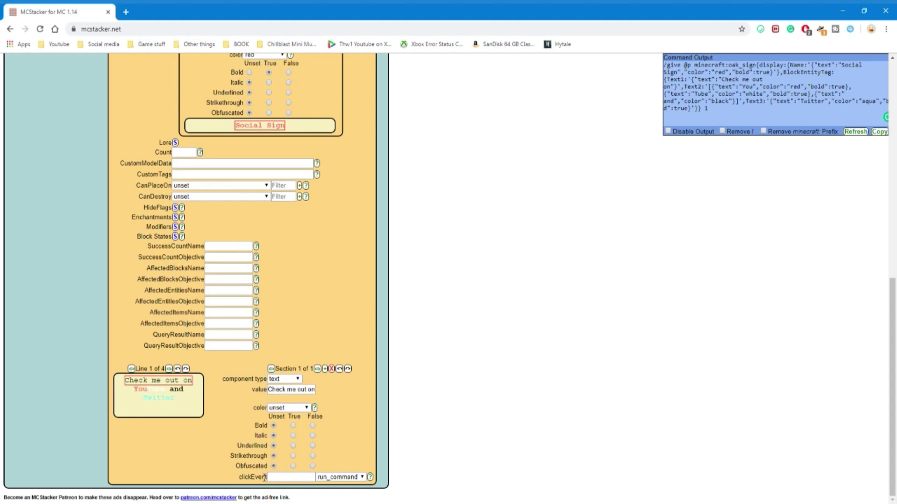
drag(235, 477, 270, 477)
click(296, 477)
Step: In a new tab, search Google for 'tellraw' and open the minecraft.tools /tellraw editor result
click(125, 13)
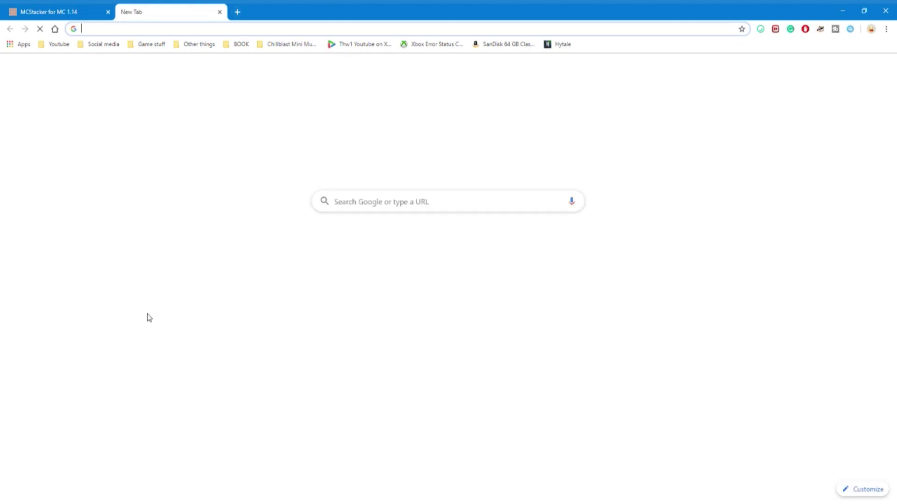
click(363, 206)
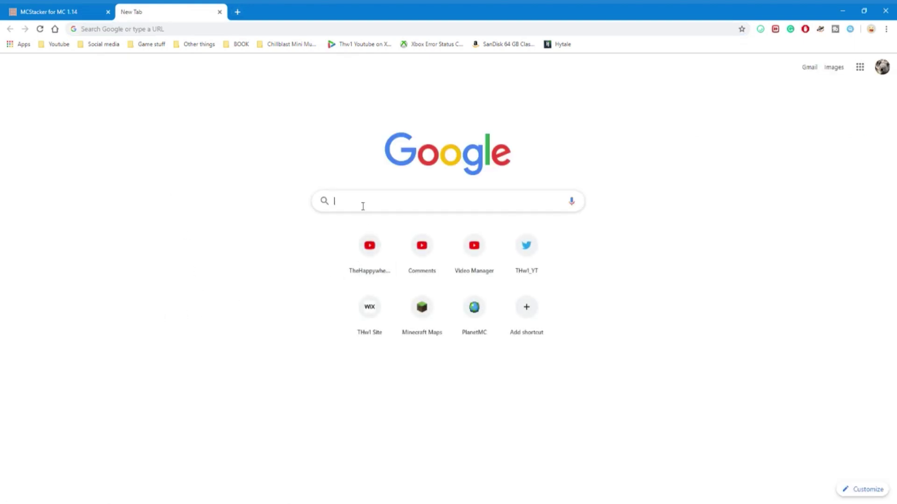
text(tellraw)
key(Return)
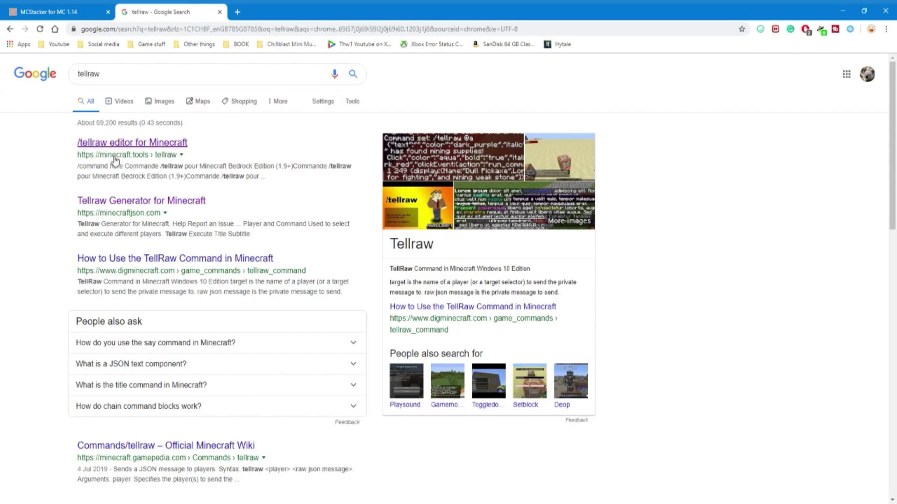
click(169, 146)
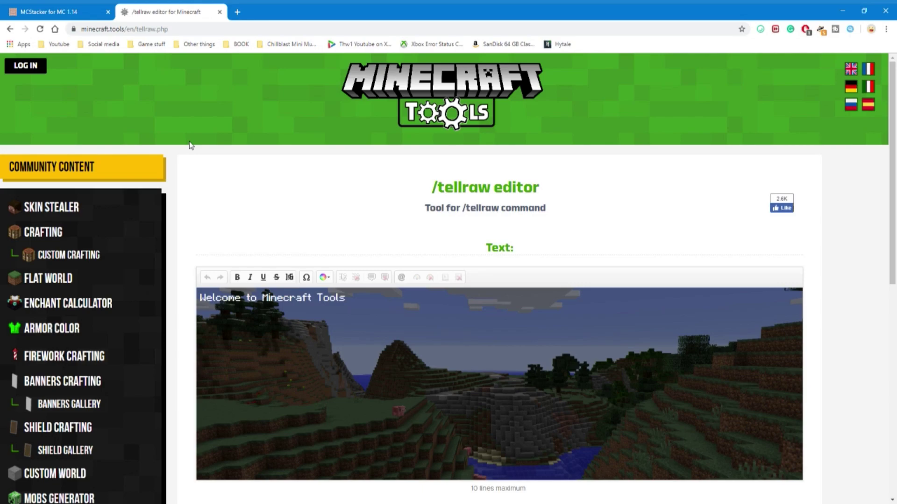
Step: Replace the sample welcome text with 'YouTube:' and 'Twitter:' lines, each followed by its profile URL
drag(365, 303, 222, 299)
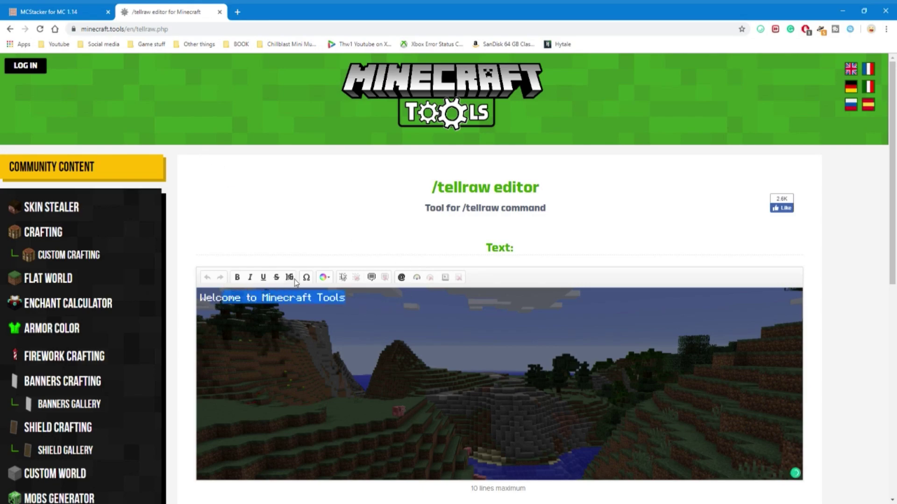
text(YouTub)
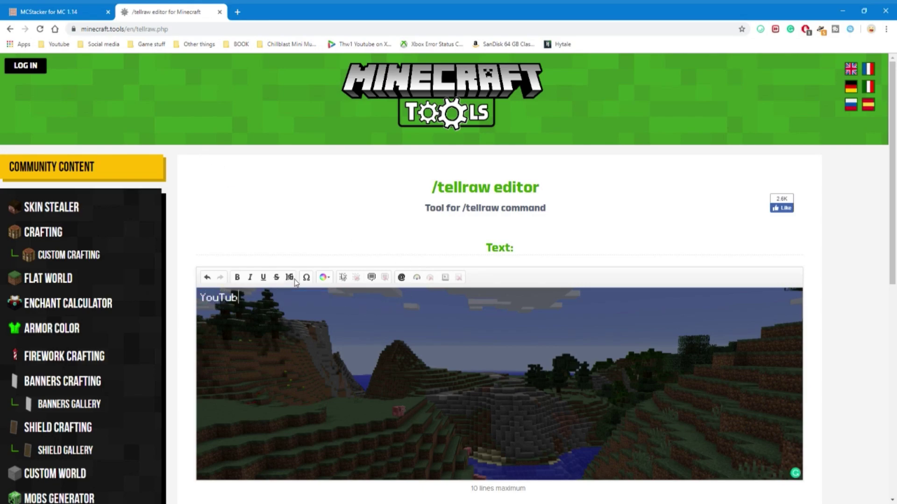
text(e: Tw)
key(BackSpace)
key(BackSpace)
text(Twitter:)
text(https://youtube.com/TheHappywheels1)
key(Down)
text(https://twitter.com/t)
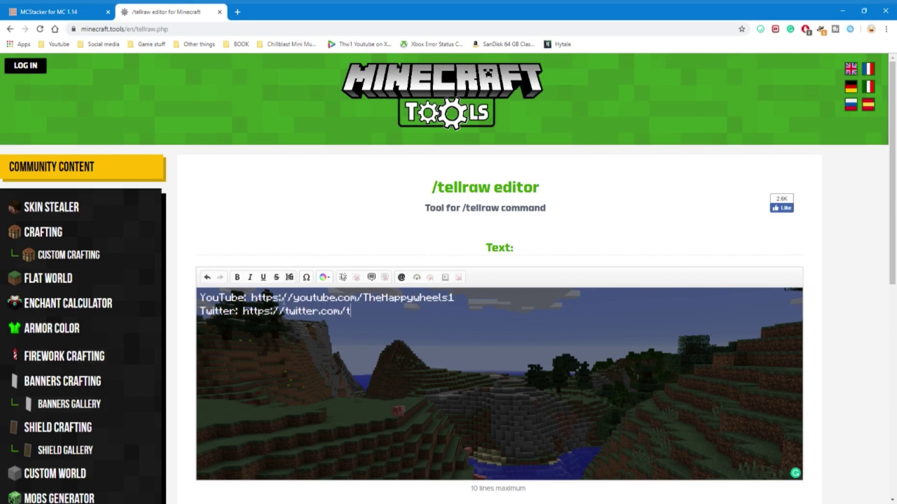
key(BackSpace)
text(THw1_YT)
Step: Select the 'YouTube:' label on the first line
drag(242, 311, 282, 313)
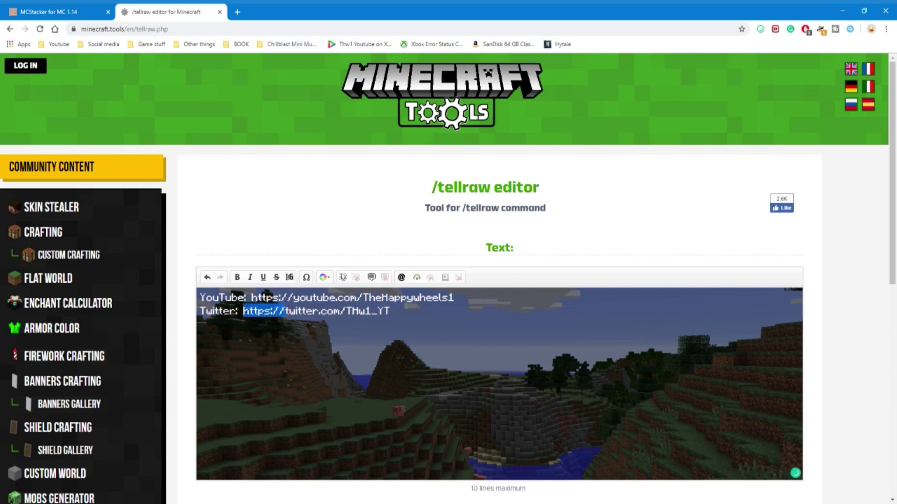
click(391, 311)
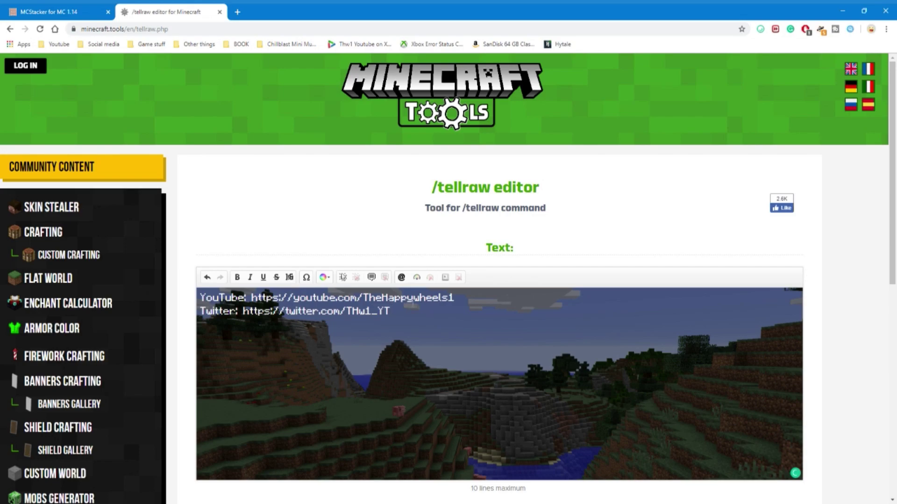
drag(200, 298, 218, 301)
mouse_move(200, 298)
mouse_down()
mouse_move(329, 312)
mouse_move(248, 301)
mouse_move(188, 313)
mouse_move(195, 298)
mouse_up()
Step: Bold the YouTube: and Twitter: labels and colour the word 'You' red
click(243, 281)
click(237, 277)
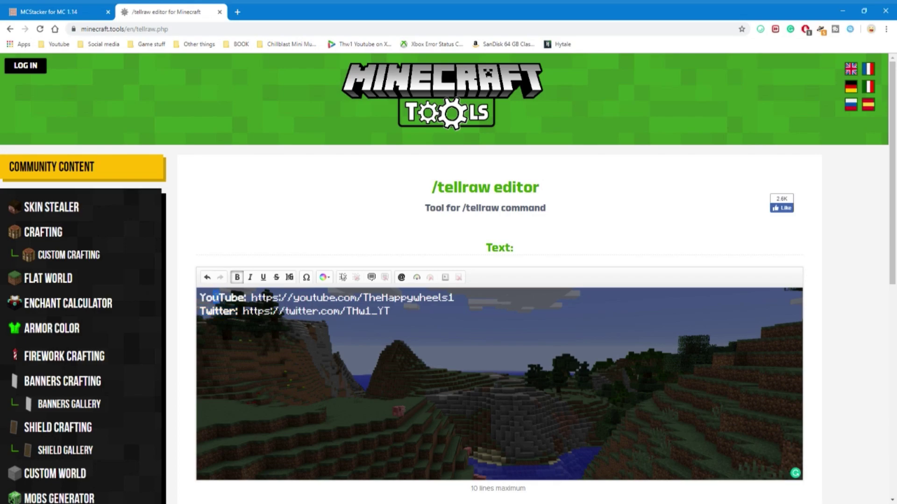
click(322, 279)
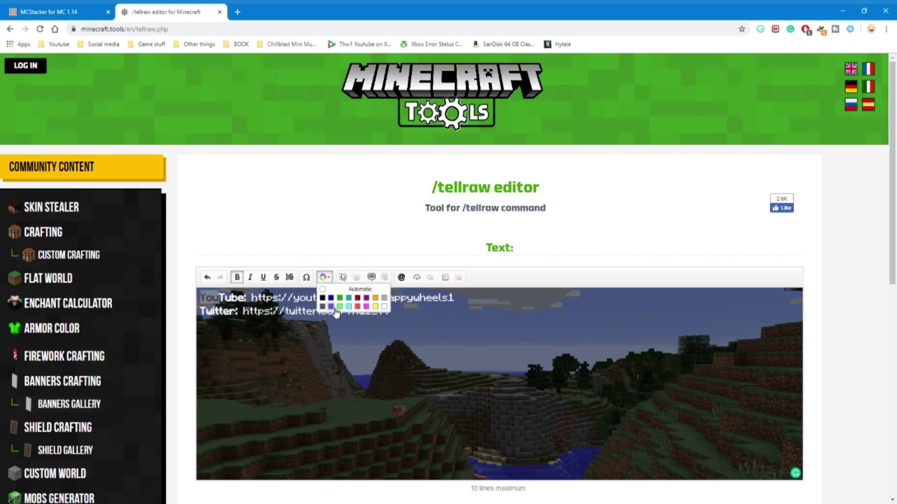
click(362, 311)
click(236, 333)
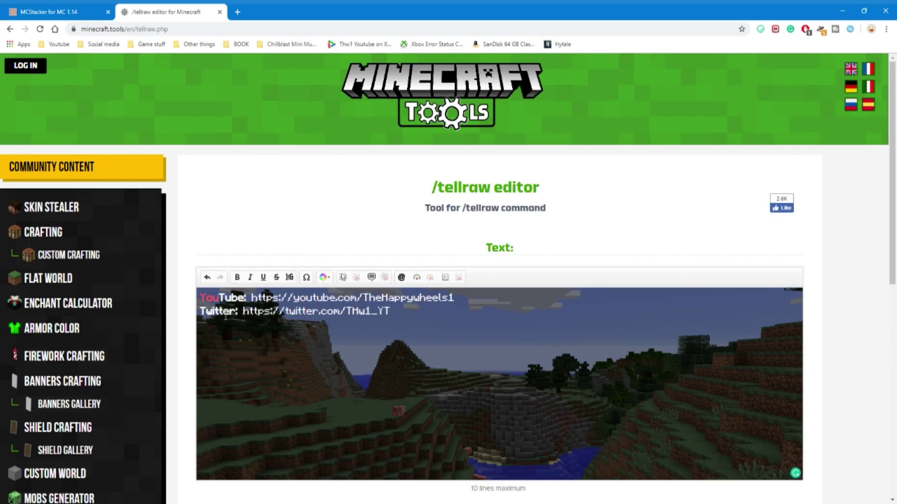
Step: Colour the 'Twitter:' label aqua, then select the YouTube URL on line 1
drag(238, 313, 195, 313)
click(322, 277)
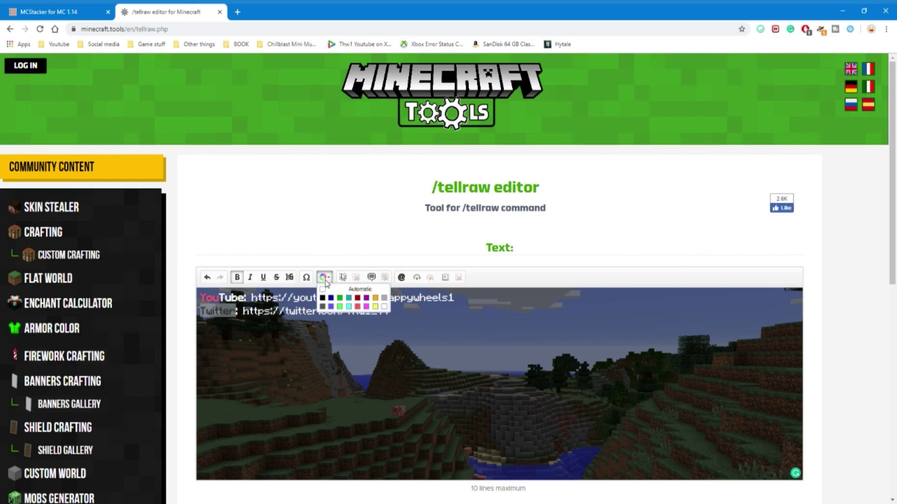
click(348, 308)
click(258, 331)
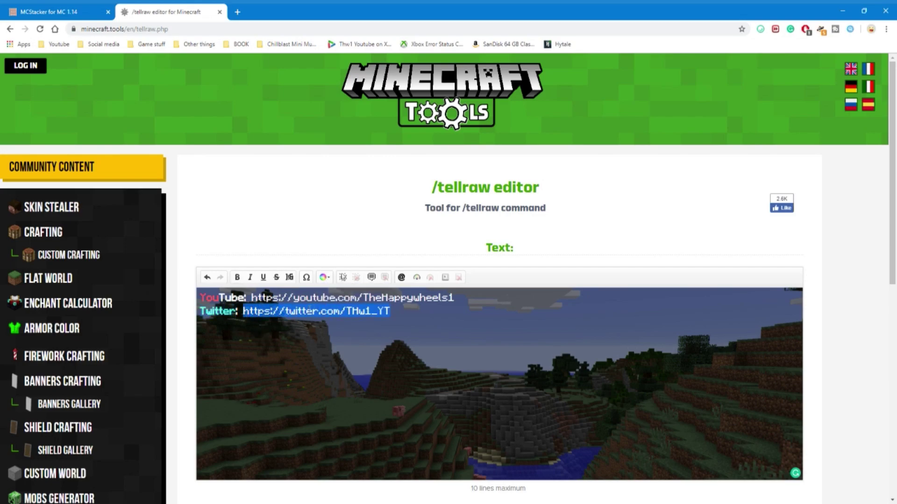
drag(455, 298, 249, 300)
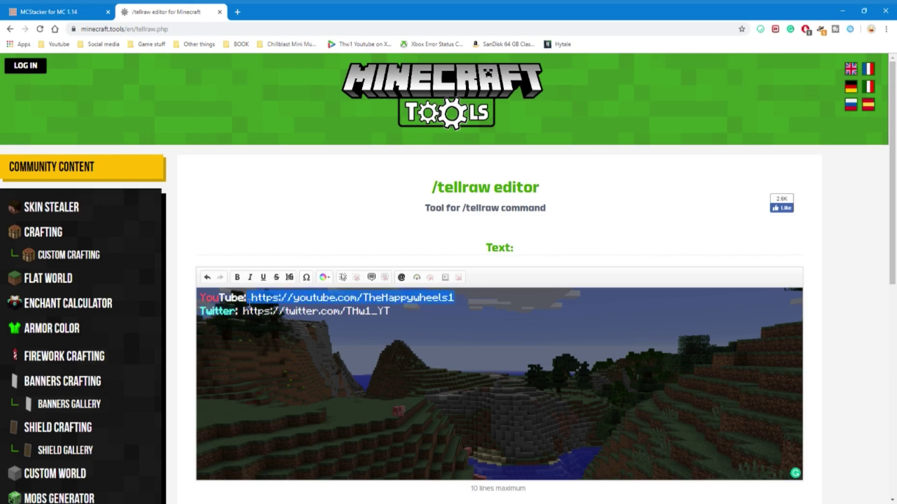
scroll(259, 280, down, 1)
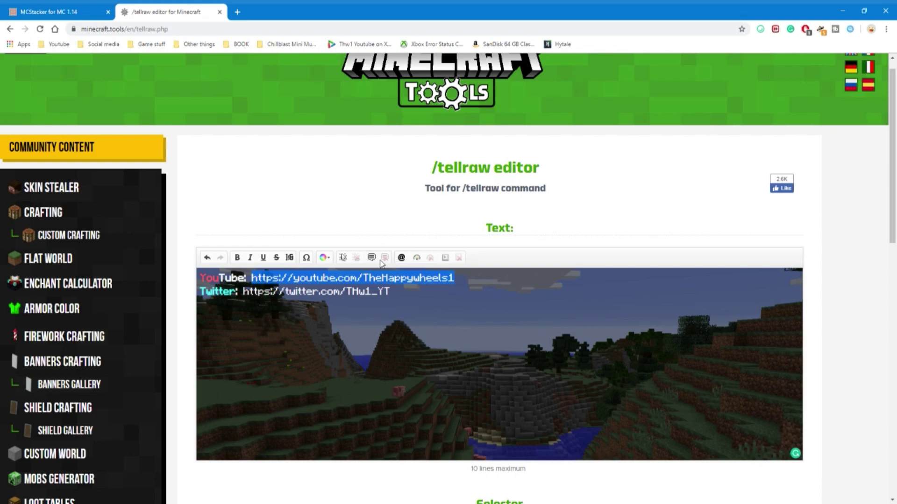
Step: Give the YouTube URL an Open URL click event pointing to the channel address
click(324, 261)
click(344, 259)
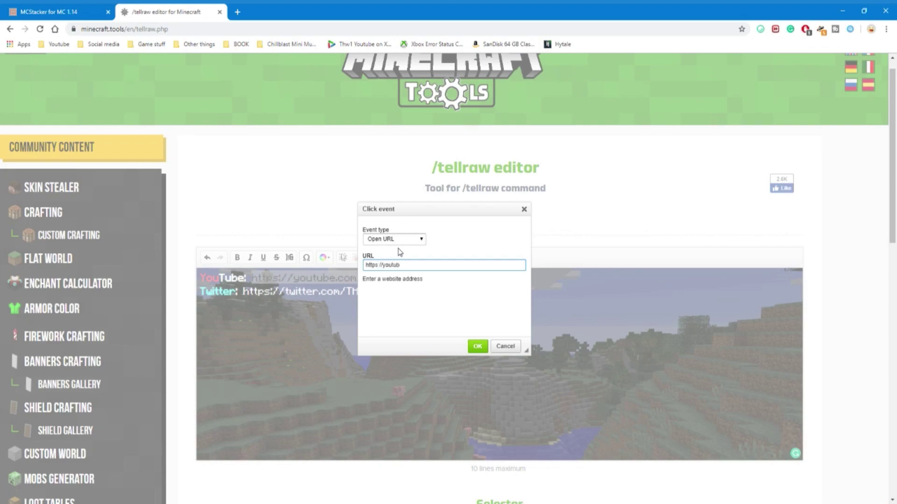
text(e.com/TheHappywheels1)
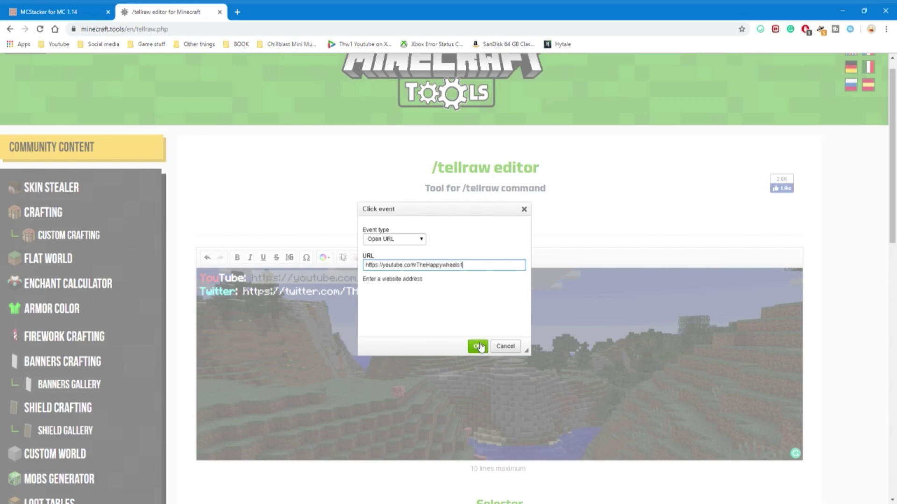
click(480, 347)
Step: Give the Twitter URL an Open URL click event with the pasted profile address, then preview the chat output
drag(390, 292, 244, 303)
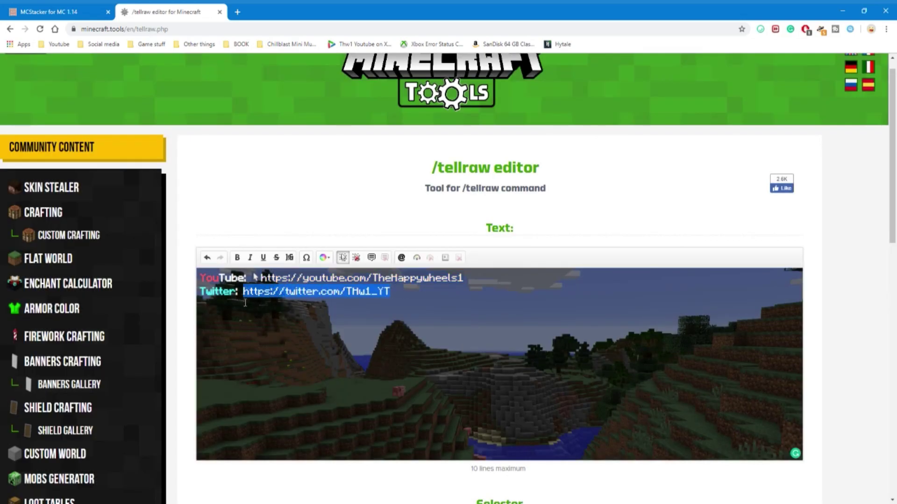
click(343, 257)
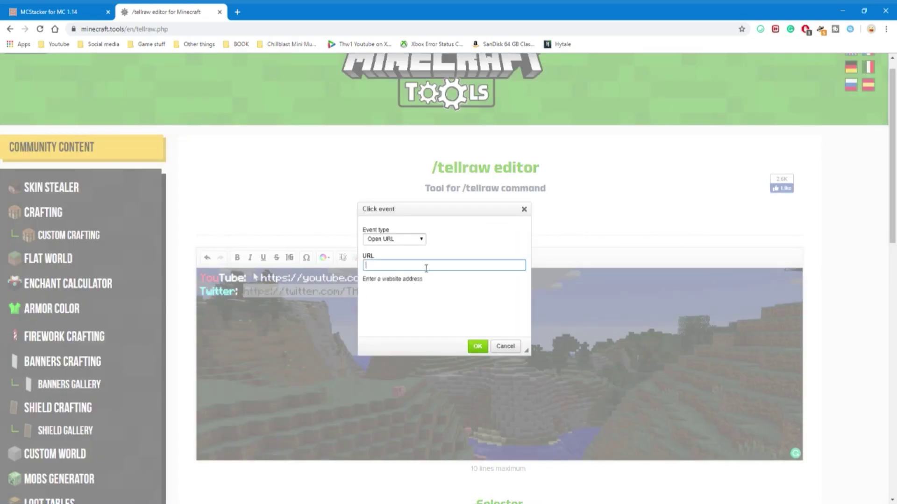
text(https://twitter.com/Thw1_YT)
click(478, 346)
scroll(392, 376, down, 4)
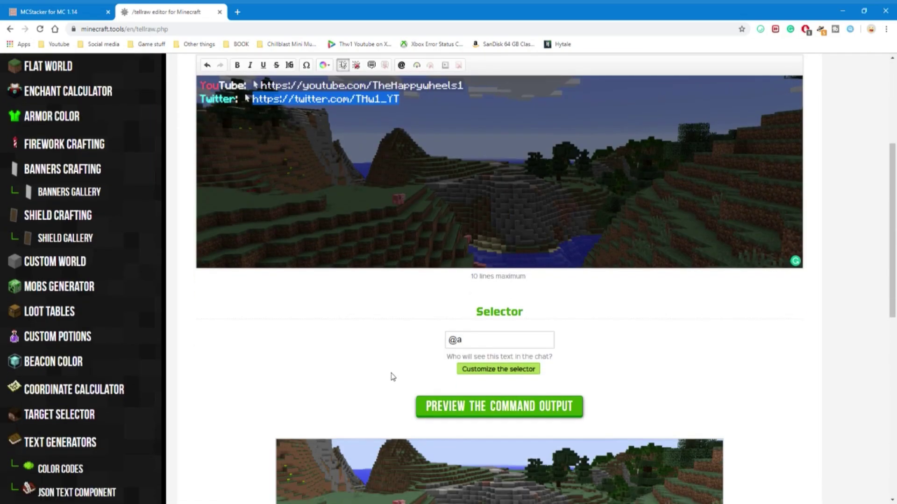
click(467, 410)
scroll(466, 410, down, 8)
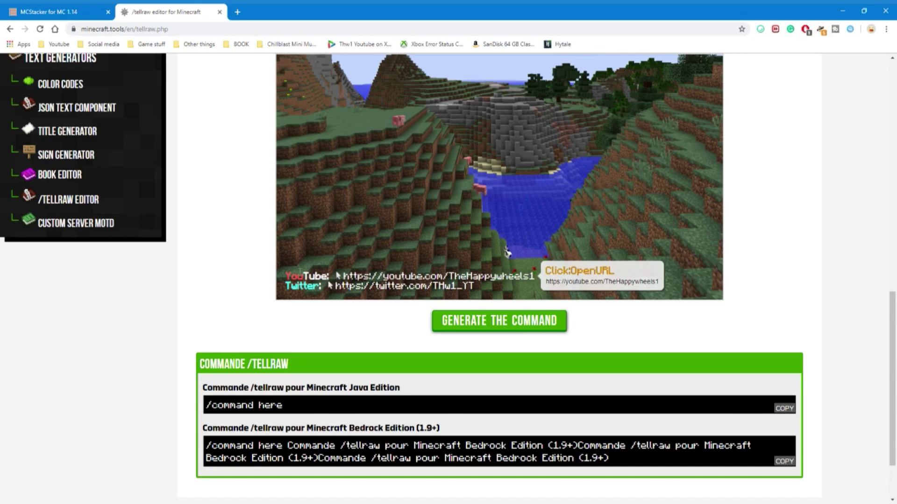
Step: Generate the tellraw command and scroll down to the output
click(449, 328)
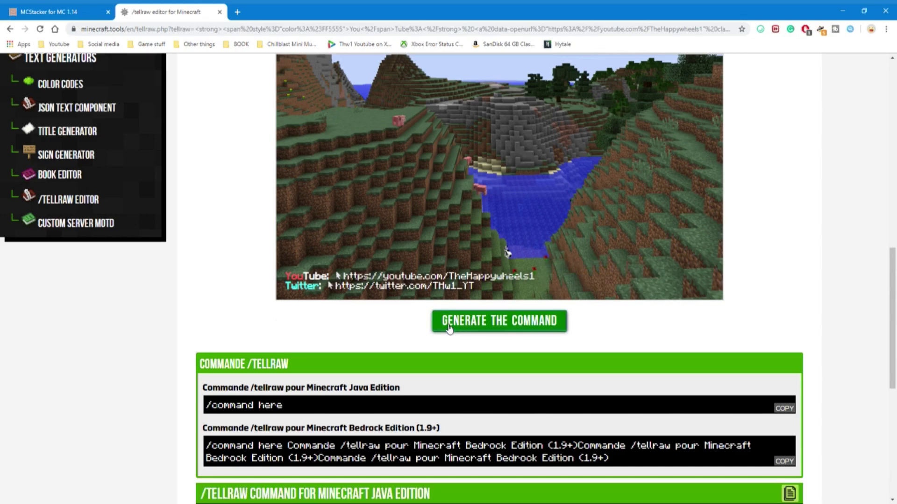
scroll(229, 282, down, 3)
scroll(229, 281, down, 1)
drag(231, 212, 449, 335)
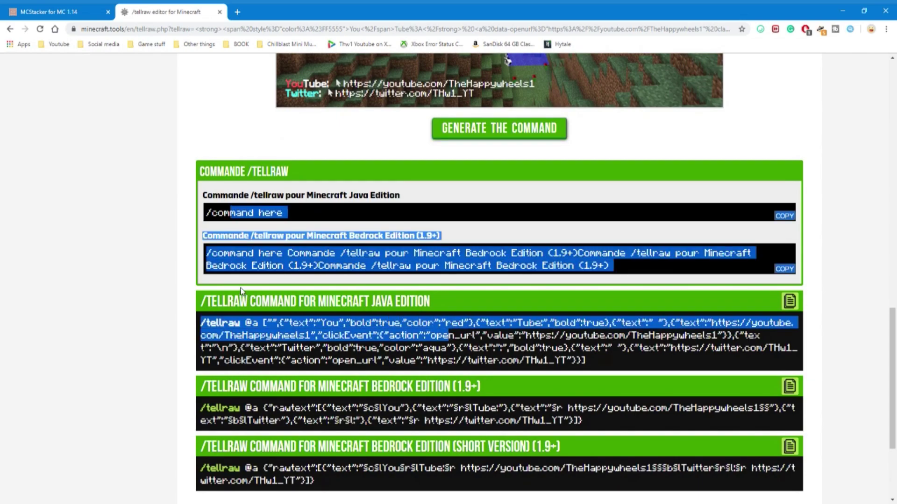
click(238, 327)
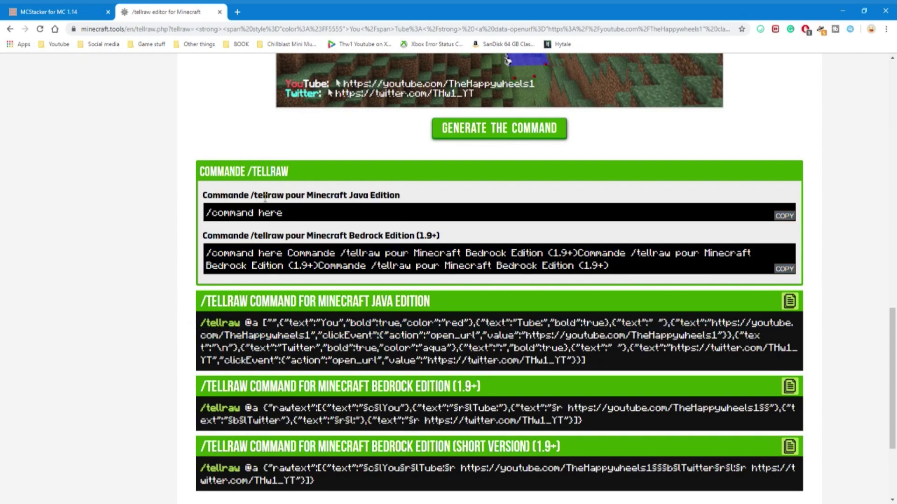
Step: Select and copy the full Java Edition /tellraw command
drag(201, 195, 410, 196)
click(418, 196)
drag(199, 322, 239, 324)
click(232, 336)
mouse_move(200, 322)
mouse_down()
mouse_move(611, 369)
mouse_move(353, 331)
mouse_move(185, 328)
mouse_up()
click(596, 368)
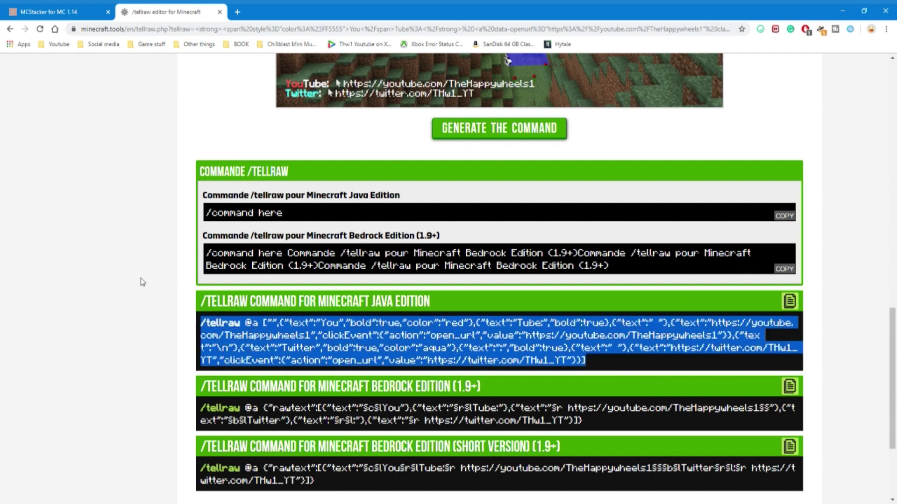
click(60, 10)
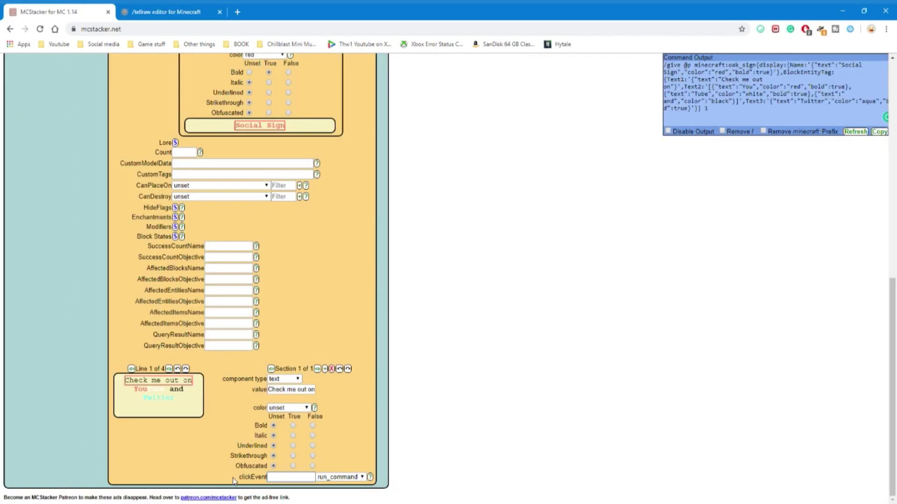
Step: Paste the copied tellraw command into the line-one run_command clickEvent field in MCStacker
click(278, 478)
key(ctrl+v)
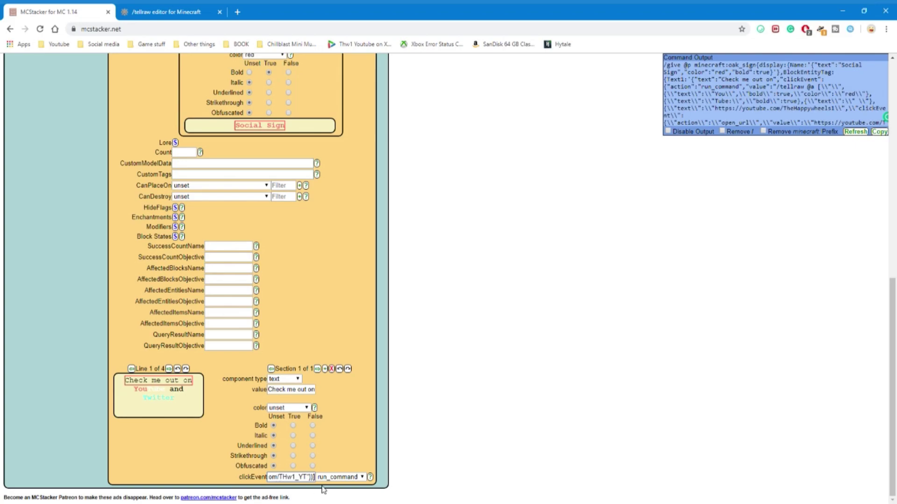
click(150, 8)
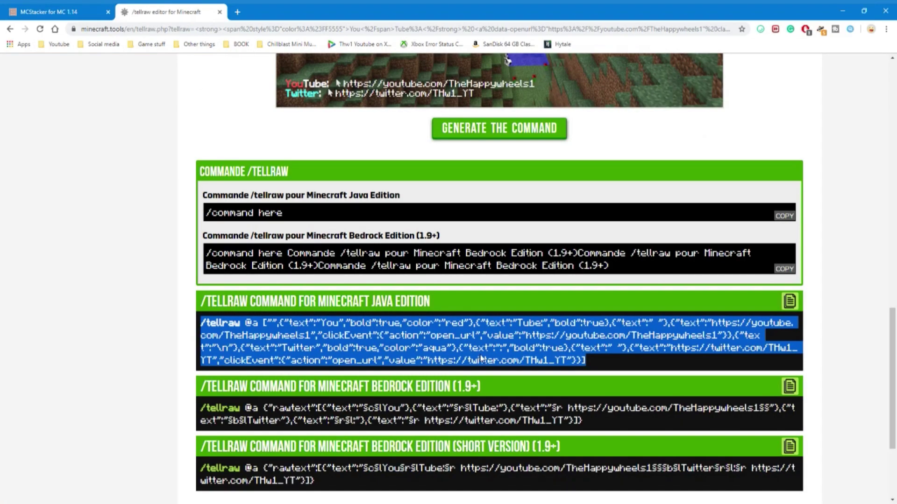
scroll(475, 339, up, 7)
scroll(438, 318, down, 7)
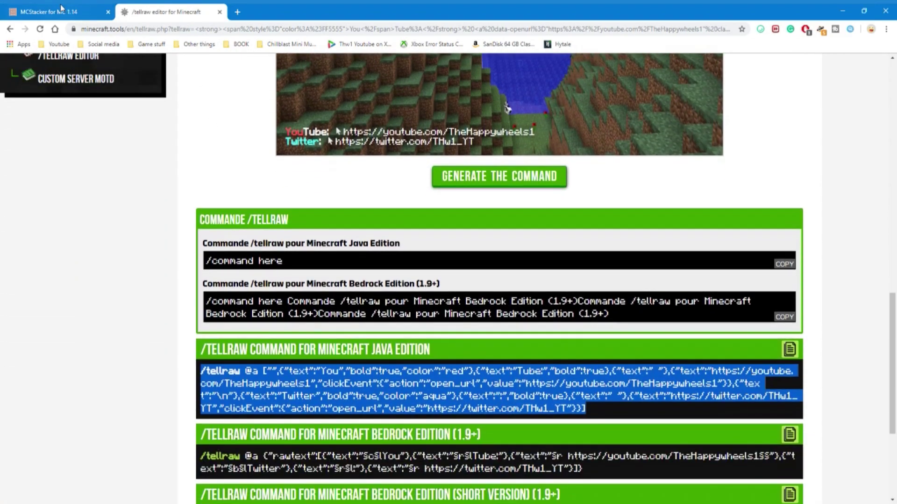
click(61, 11)
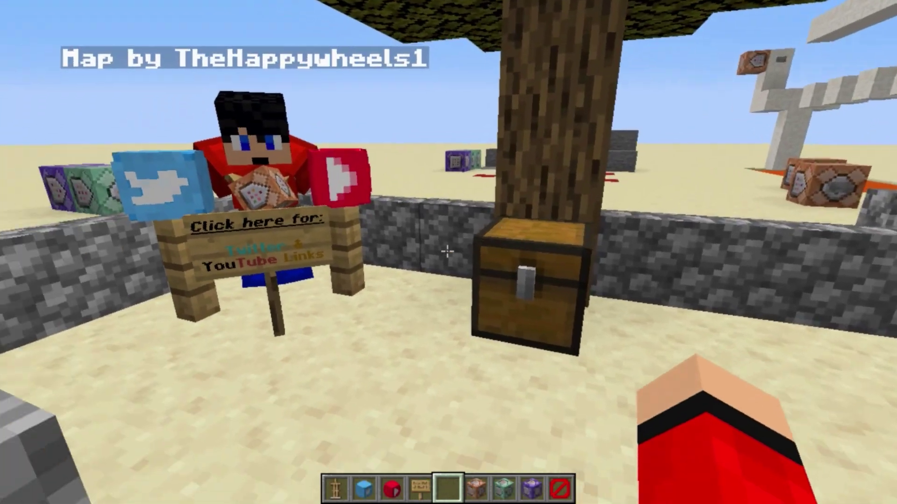
Step: Place a command block on the sand
key(6)
right_click(447, 252)
key(s)
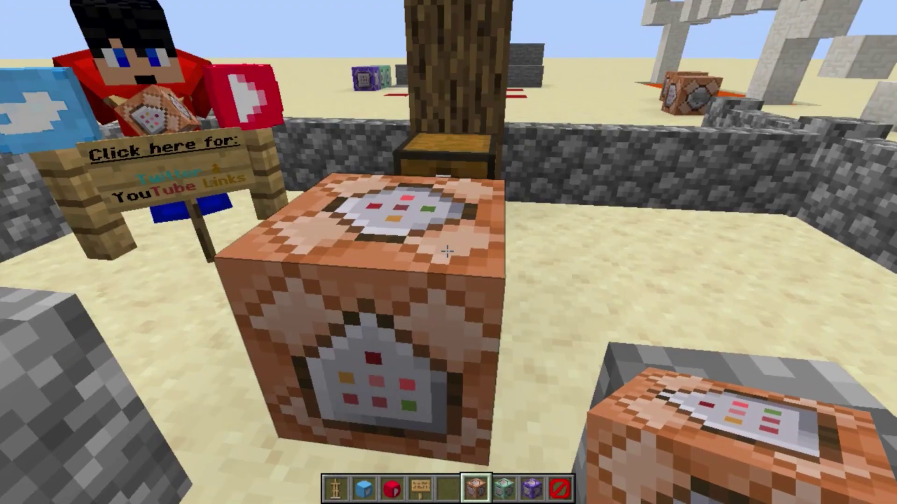
key(w)
key(s)
key(5)
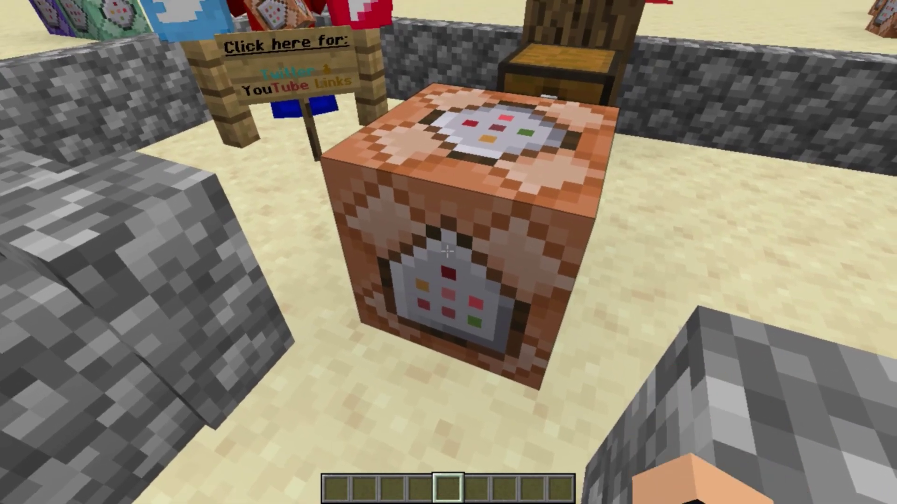
Step: Paste the give command into the block, set it Always Active, run it, then break the block
right_click(447, 252)
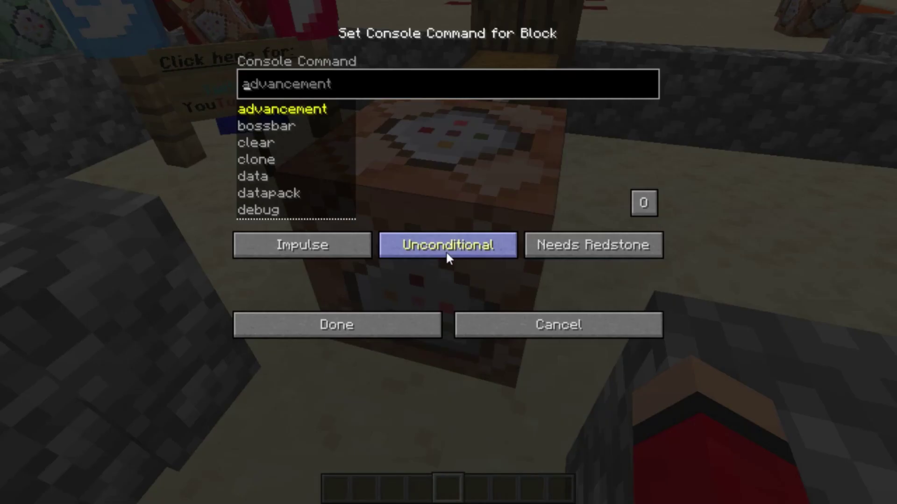
key(ctrl+v)
click(584, 250)
click(334, 327)
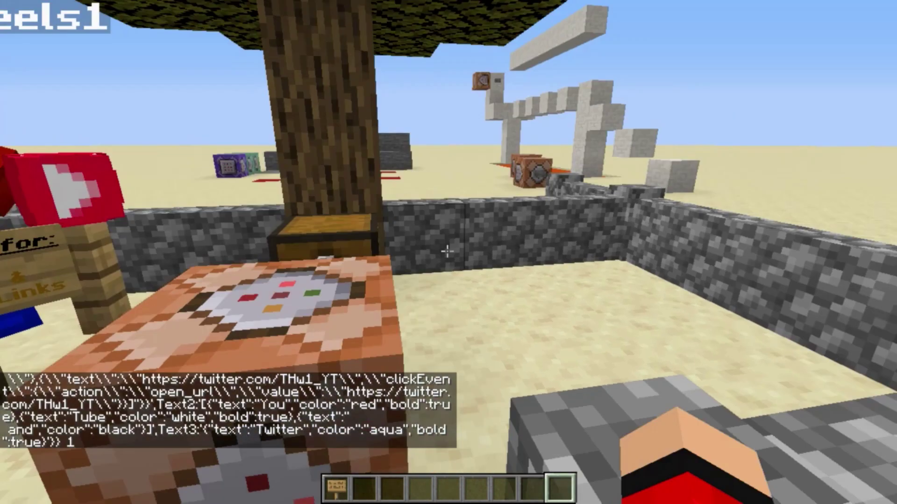
key(1)
click(447, 252)
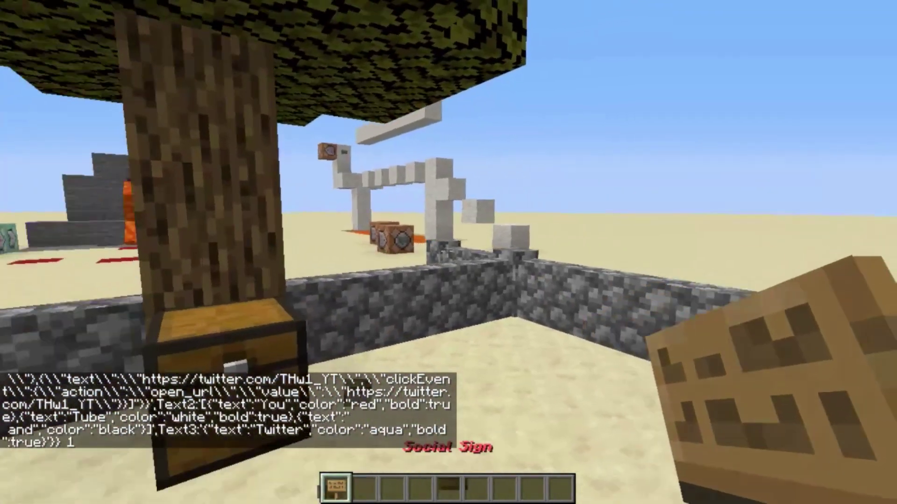
Step: Place the Social Sign on the sand
key(e)
key(e)
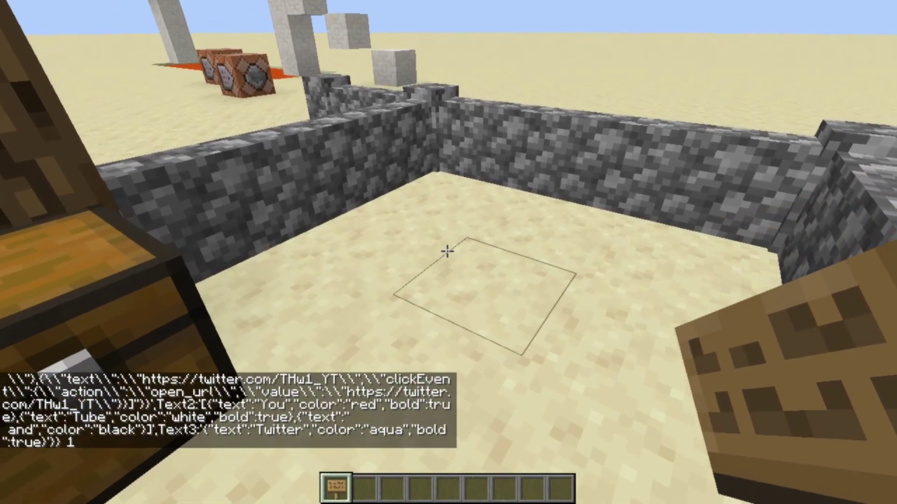
right_click(447, 253)
key(w)
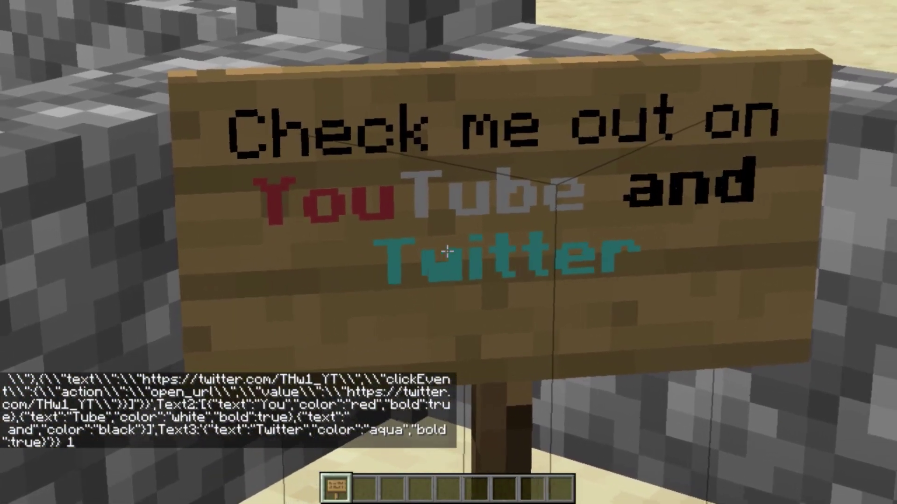
key(s)
key(2)
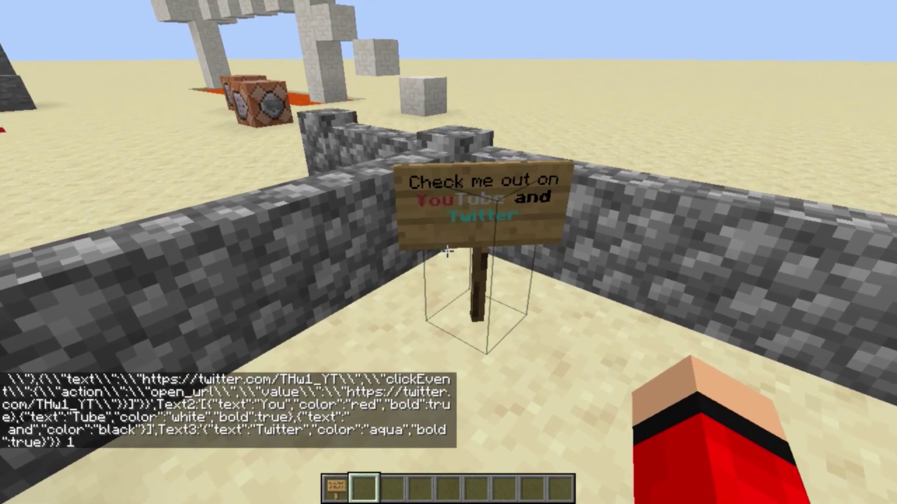
Step: Use the sign to post the links, then try the YouTube and Twitter links in chat
right_click(447, 252)
key(s)
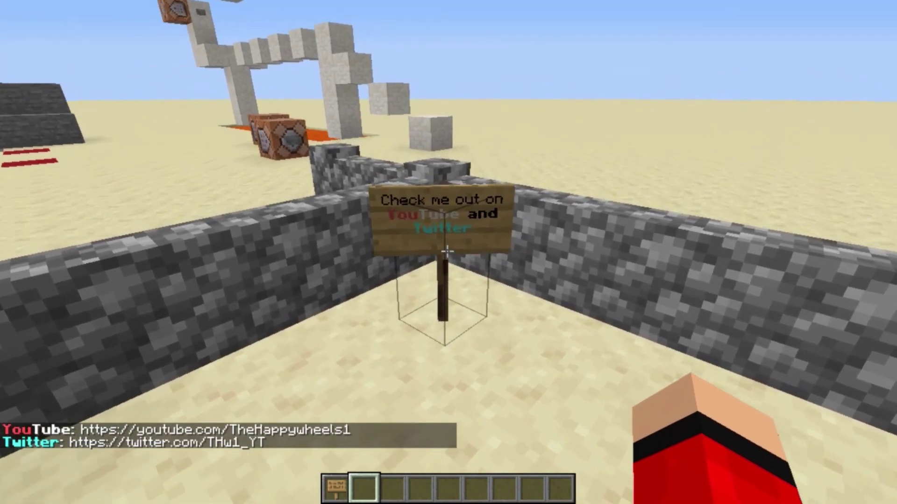
key(w)
key(t)
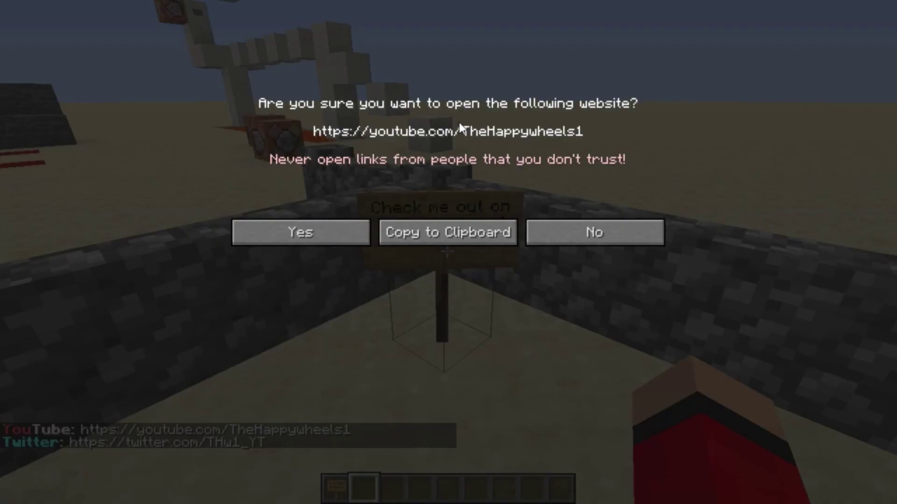
click(588, 233)
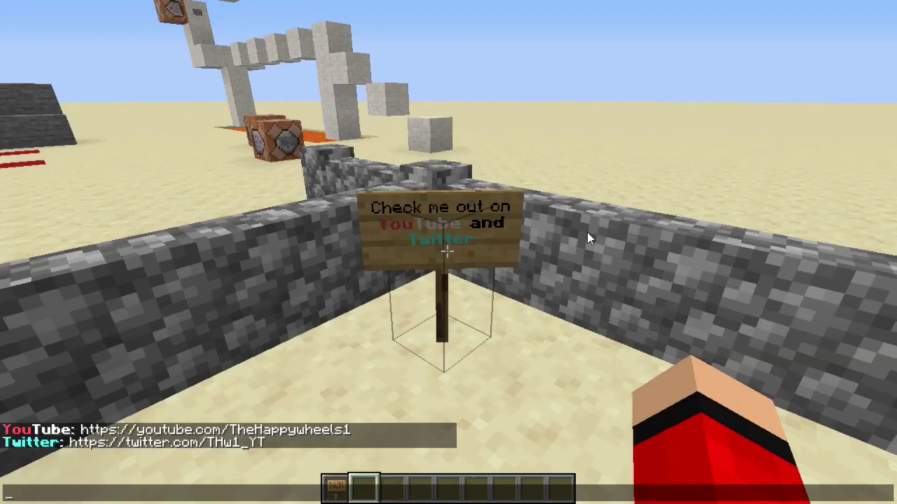
click(234, 435)
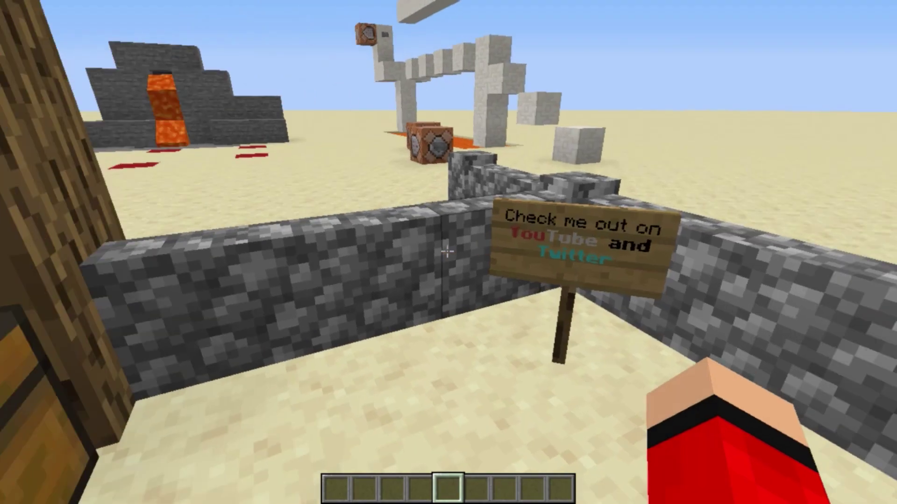
key(w)
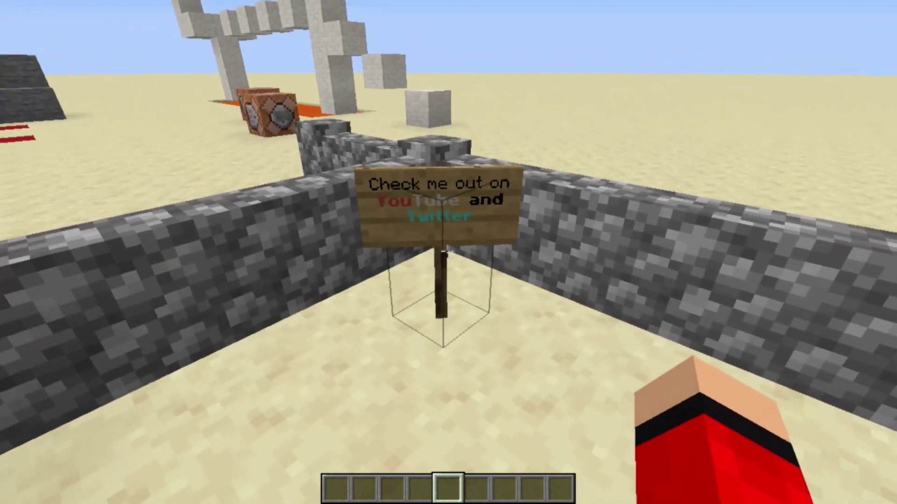
key(s)
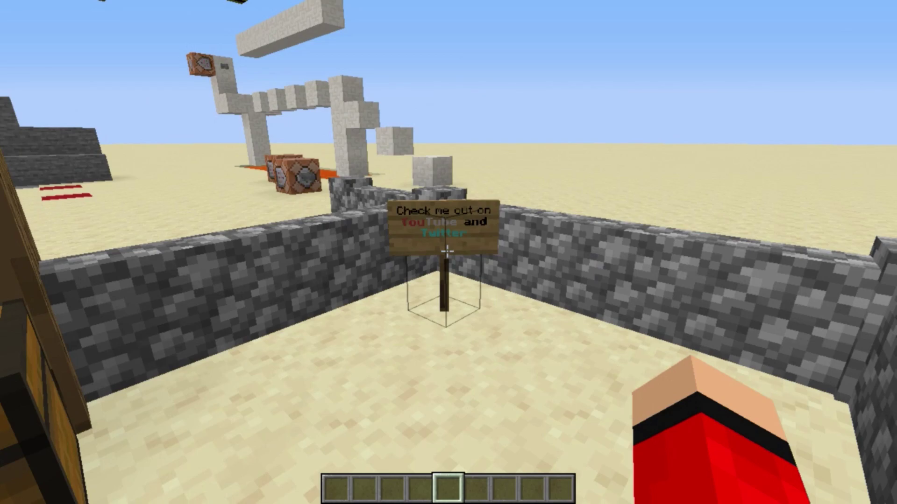
key(w)
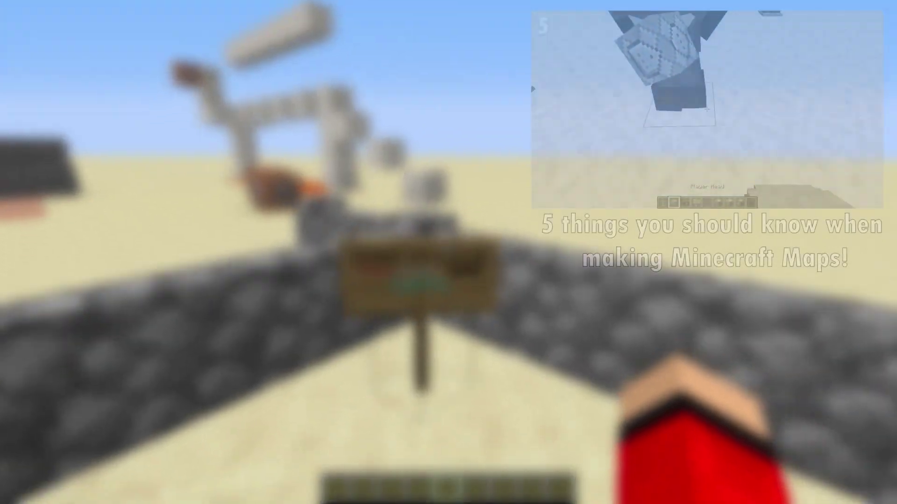
Step: Place a second 'Click here for: Twitter & YouTube Links' Social Sign on the sand by the chest
key(e)
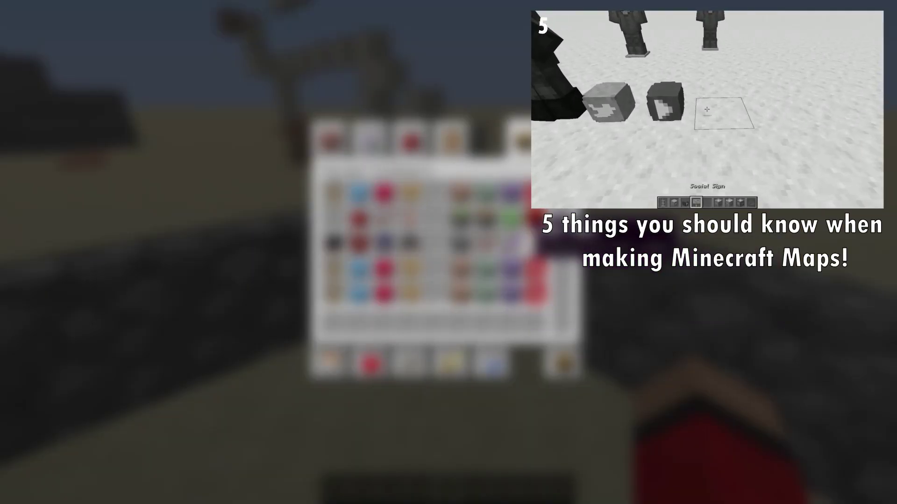
key(e)
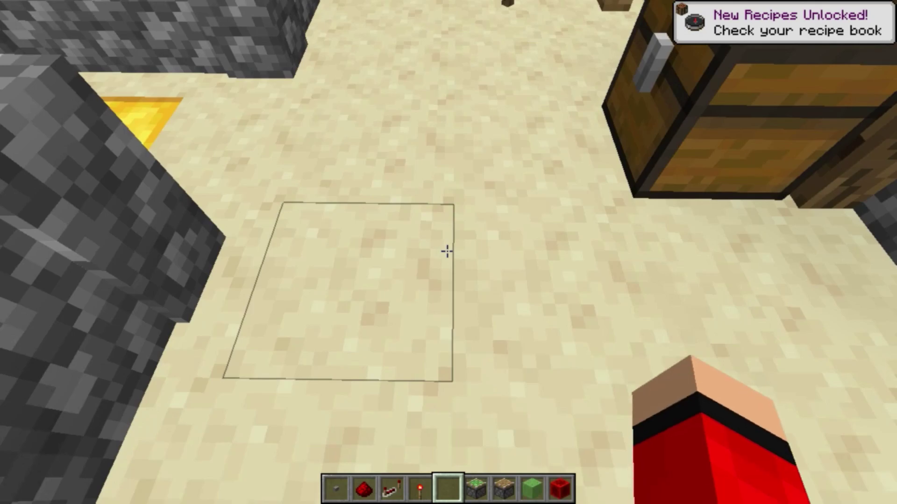
scroll(448, 251, up, 1)
right_click(447, 251)
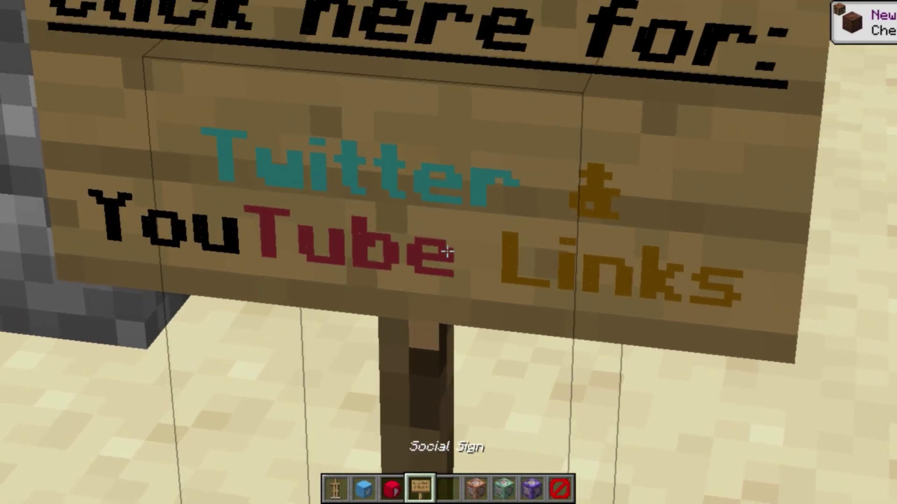